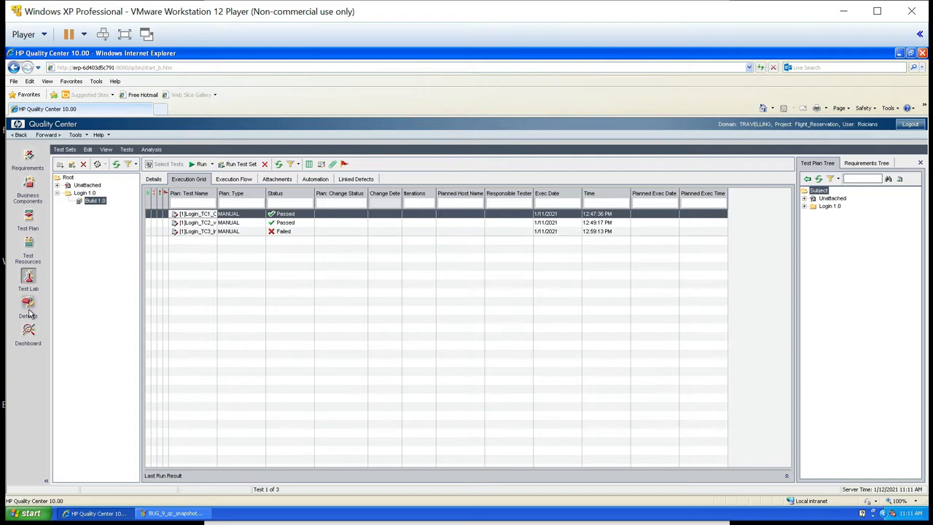
- Go to the Defects module and show the existing defect's description in an enlarged details area
{"action": "left_click", "coordinate": [28, 310]}
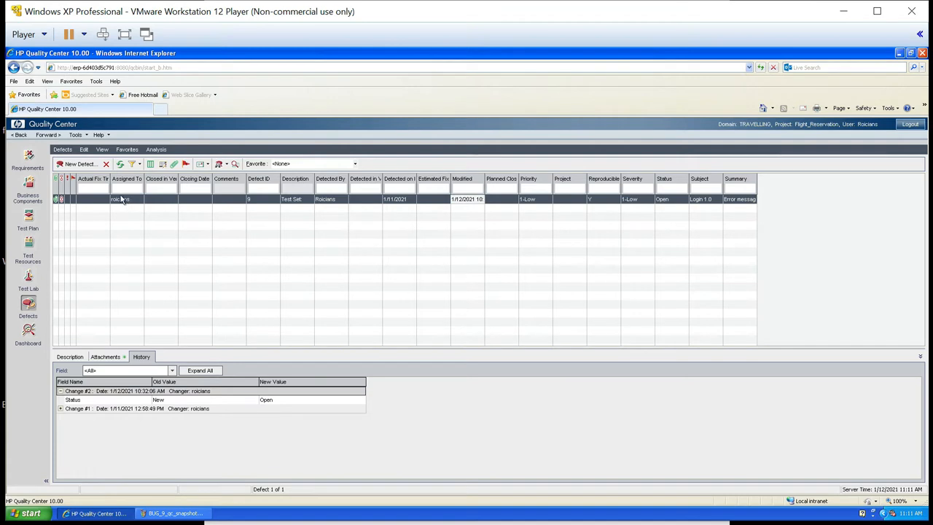
{"action": "left_click", "coordinate": [70, 356]}
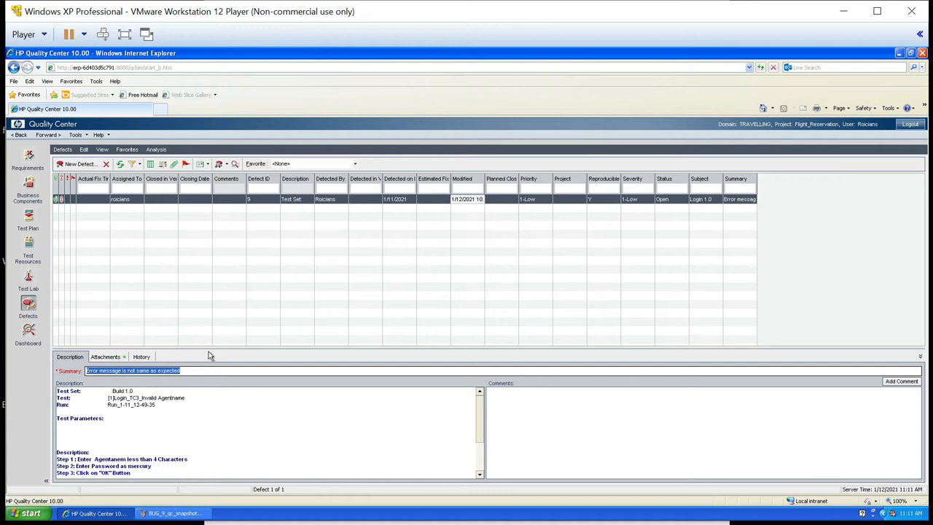
{"action": "left_click_drag", "start_coordinate": [240, 347], "coordinate": [284, 249]}
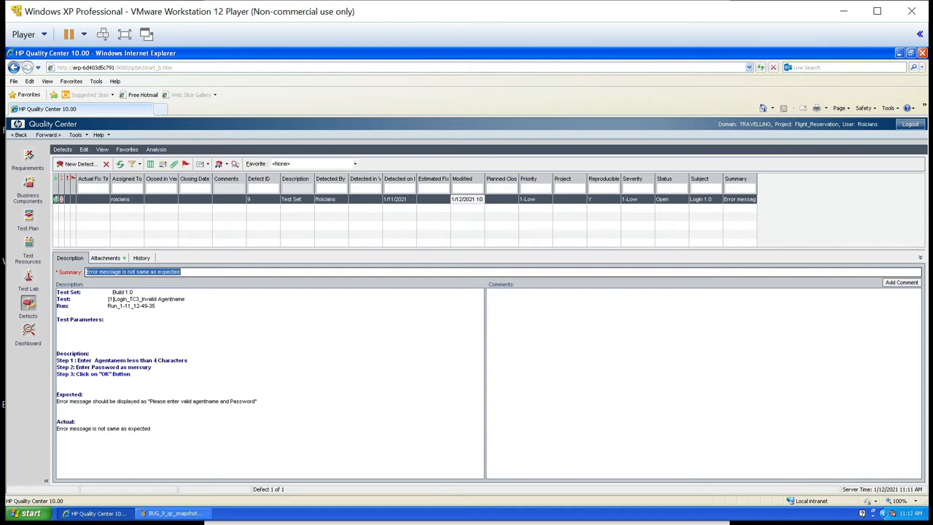
- Add the comment "looking into the execution will update once its done" to the existing defect
{"action": "left_click", "coordinate": [898, 286]}
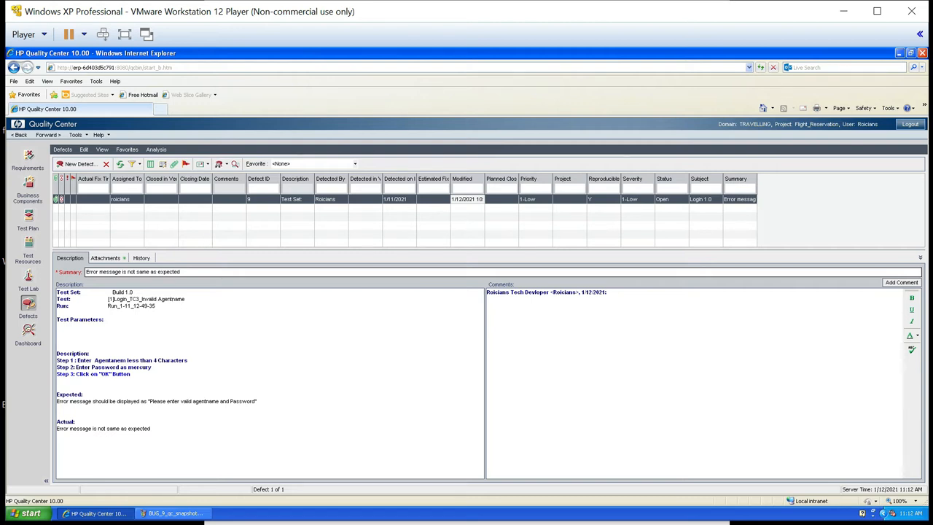
{"action": "type", "text": "dlooking into the execution will update once its done"}
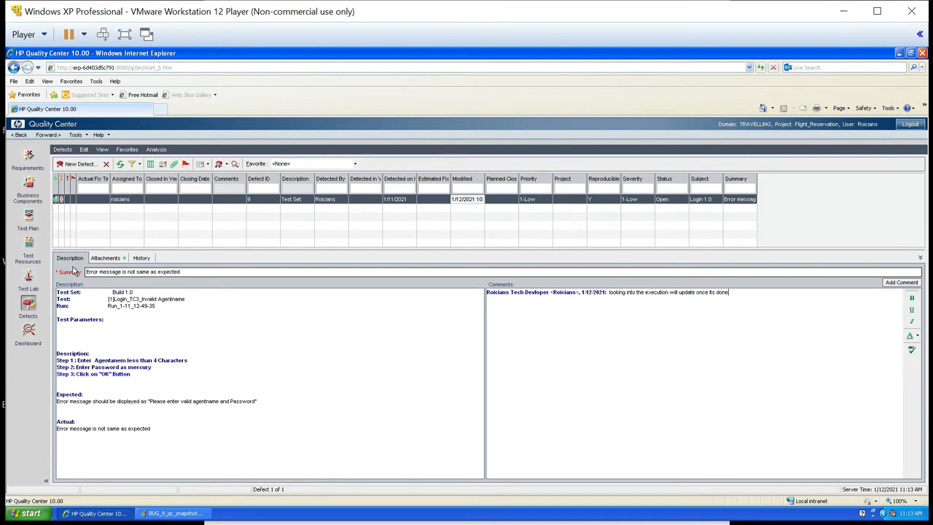
- Review the defect's attachments and change history, and read its comment and description in the defects grid
{"action": "left_click", "coordinate": [104, 258]}
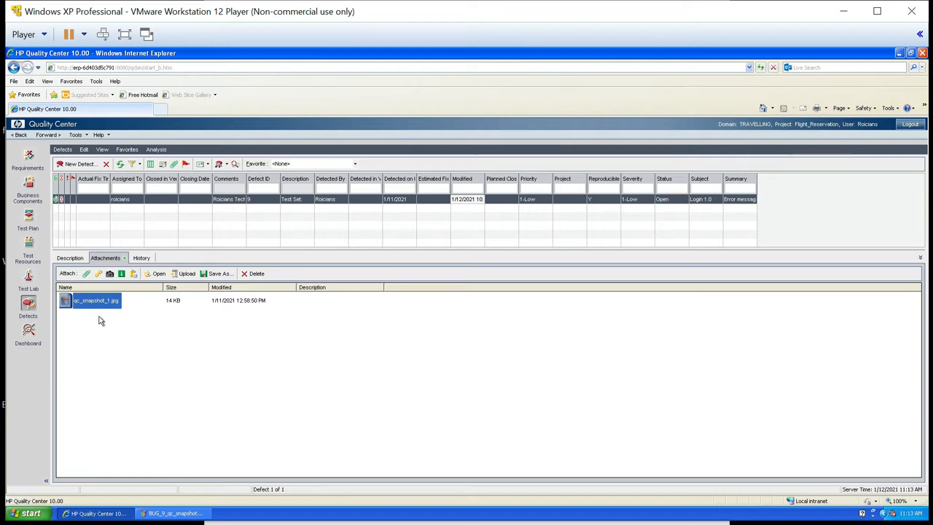
{"action": "left_click", "coordinate": [145, 260]}
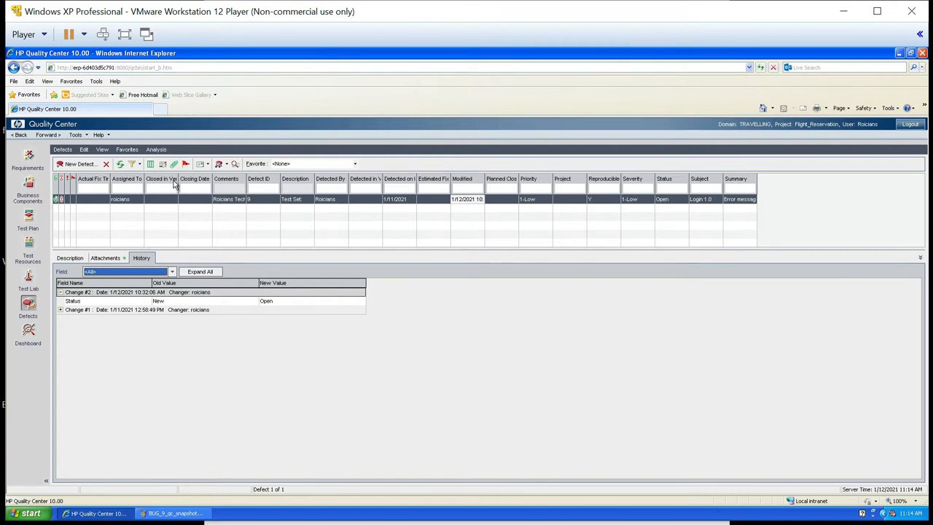
{"action": "left_click", "coordinate": [235, 206]}
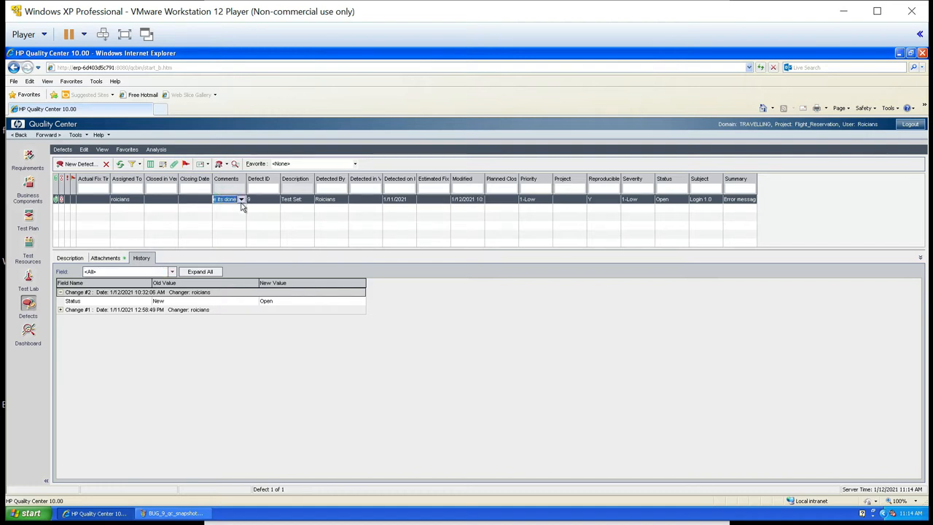
{"action": "left_click", "coordinate": [242, 200]}
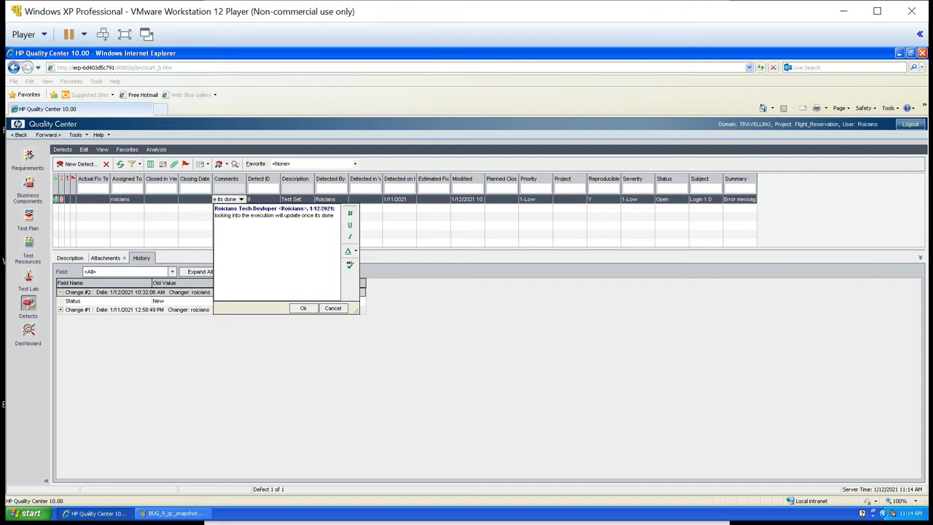
{"action": "left_click", "coordinate": [241, 199]}
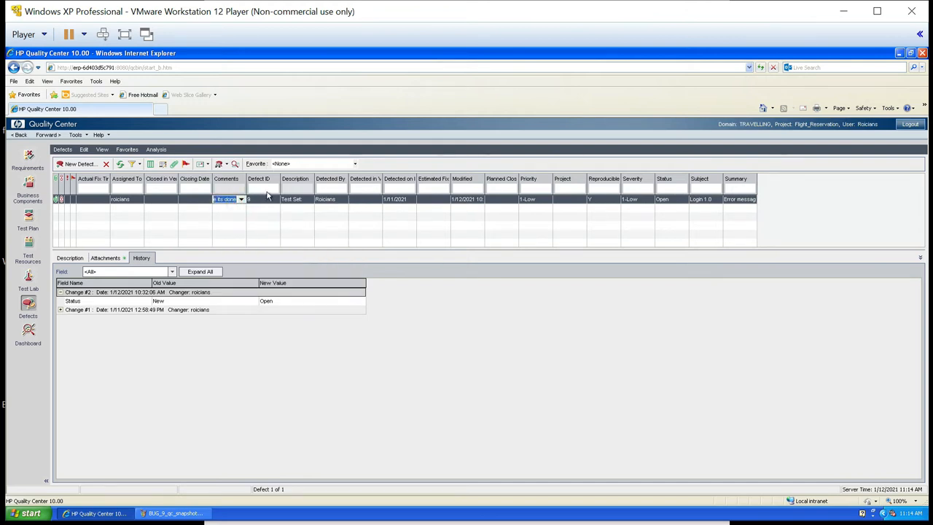
{"action": "left_click", "coordinate": [292, 199]}
{"action": "left_click", "coordinate": [309, 200]}
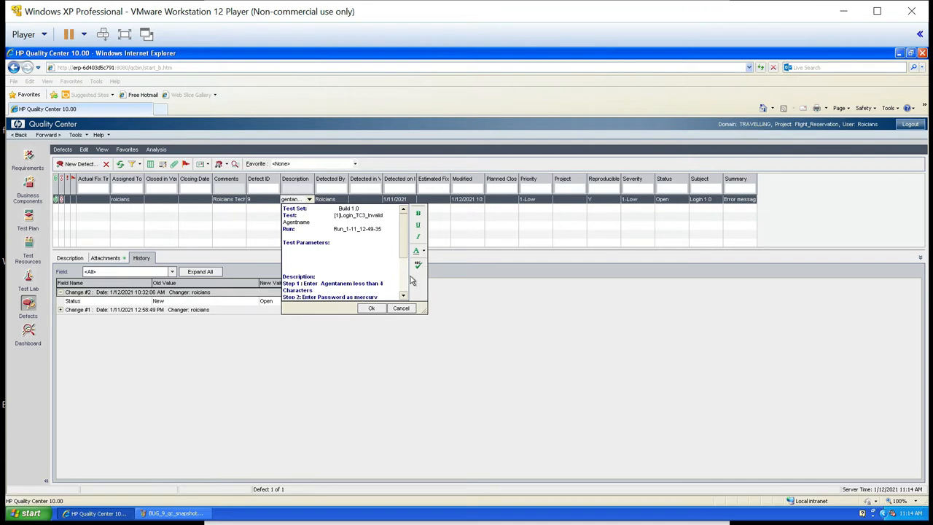
{"action": "left_click", "coordinate": [71, 258]}
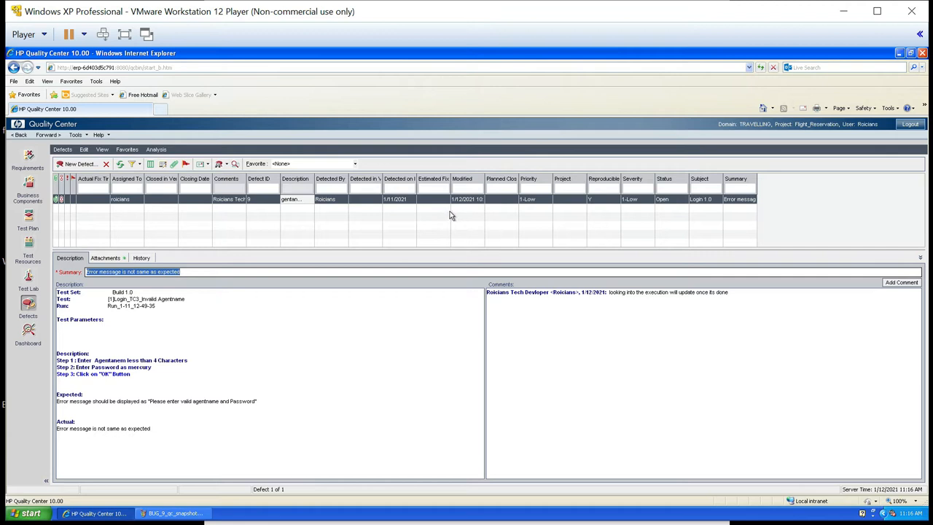
- Inspect the defect's detected-on date and last modified date in the defects grid
{"action": "left_click", "coordinate": [405, 180]}
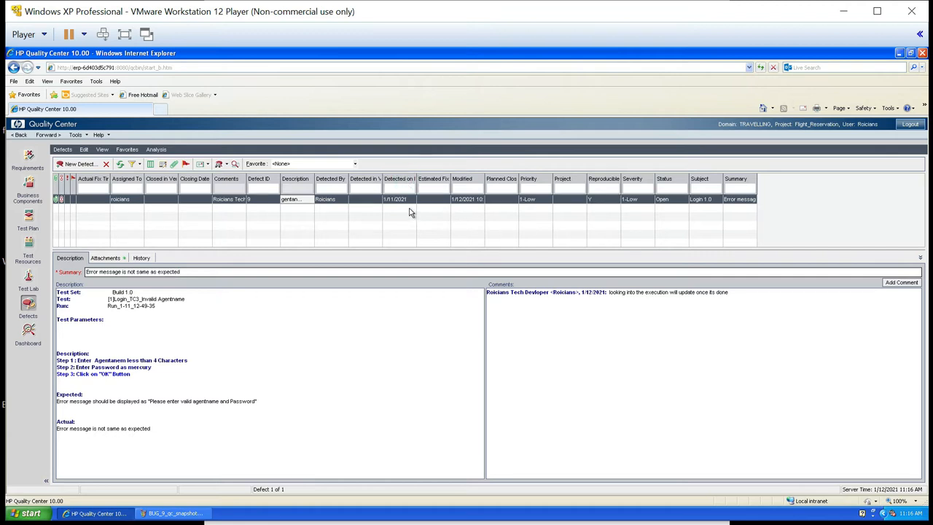
{"action": "left_click", "coordinate": [408, 200]}
{"action": "left_click", "coordinate": [412, 202]}
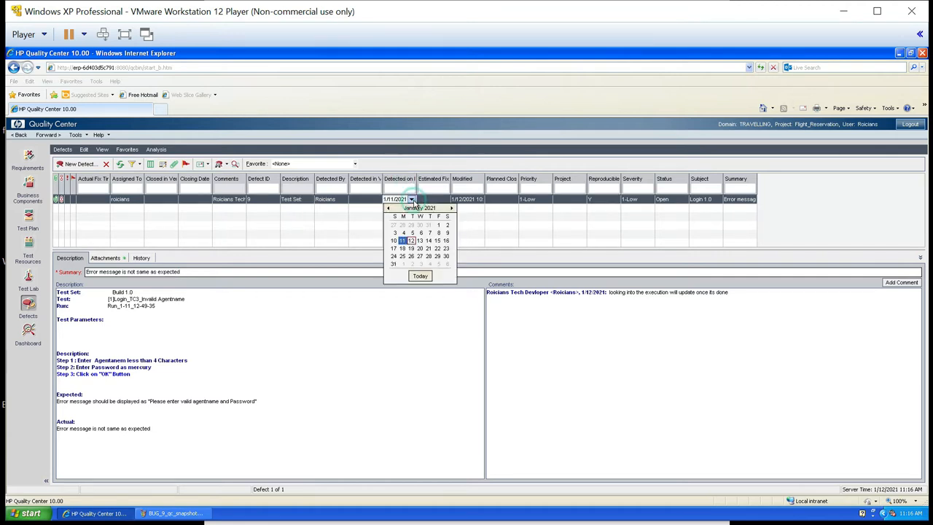
{"action": "left_click", "coordinate": [447, 182]}
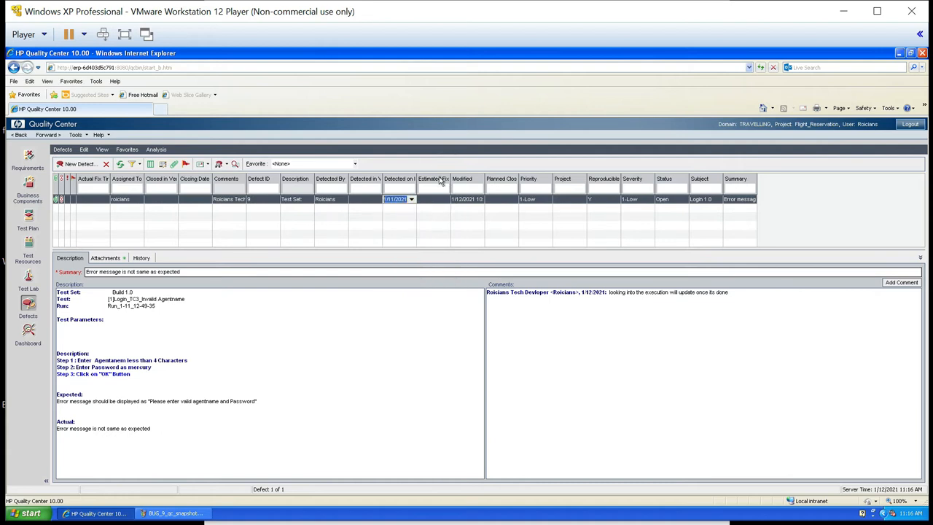
{"action": "left_click", "coordinate": [481, 203]}
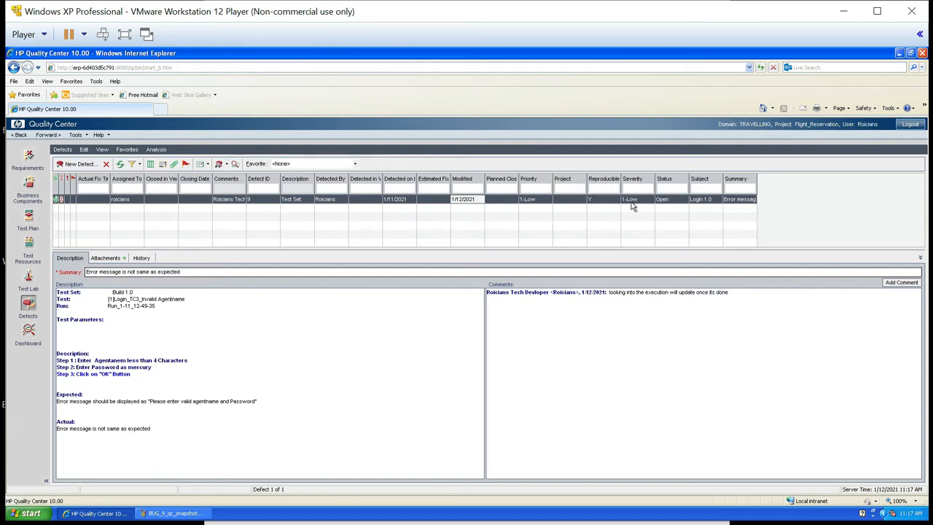
- Change the existing defect's status to Fixed in the defects grid
{"action": "left_click", "coordinate": [674, 201]}
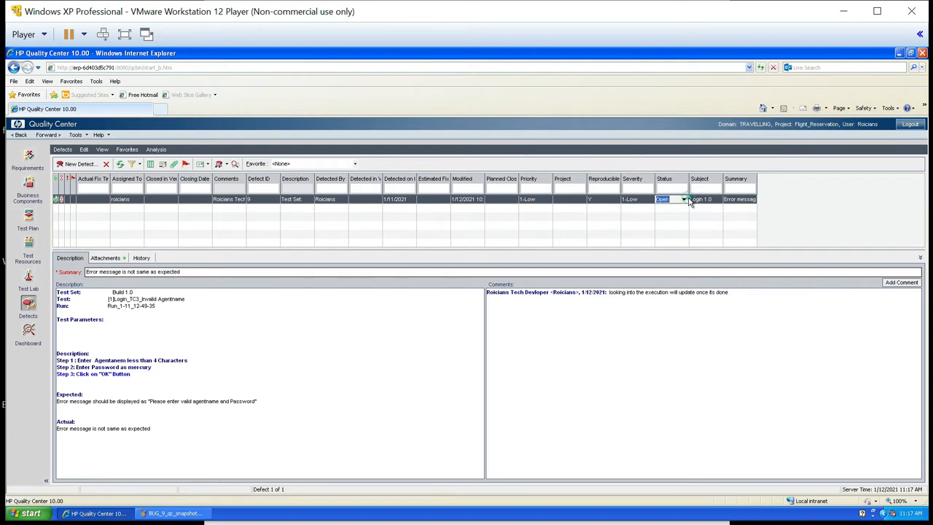
{"action": "left_click", "coordinate": [684, 200]}
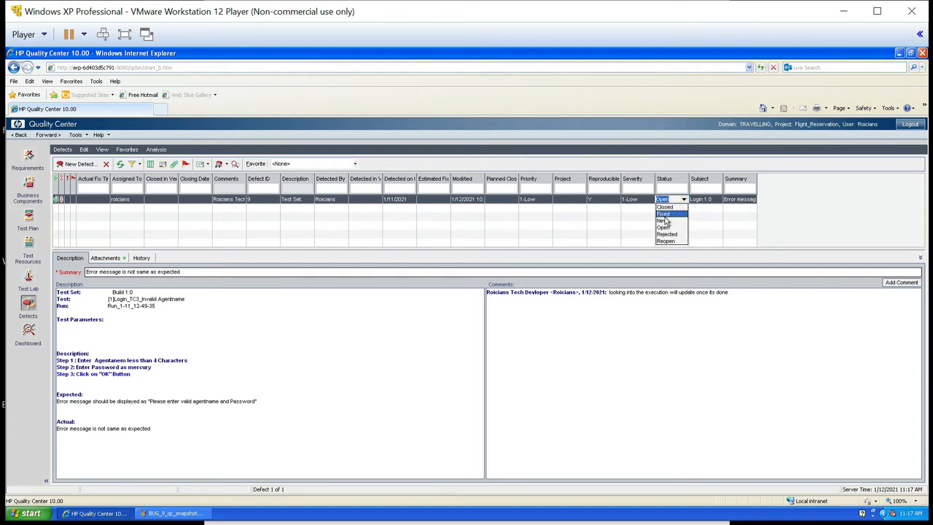
{"action": "left_click", "coordinate": [669, 213]}
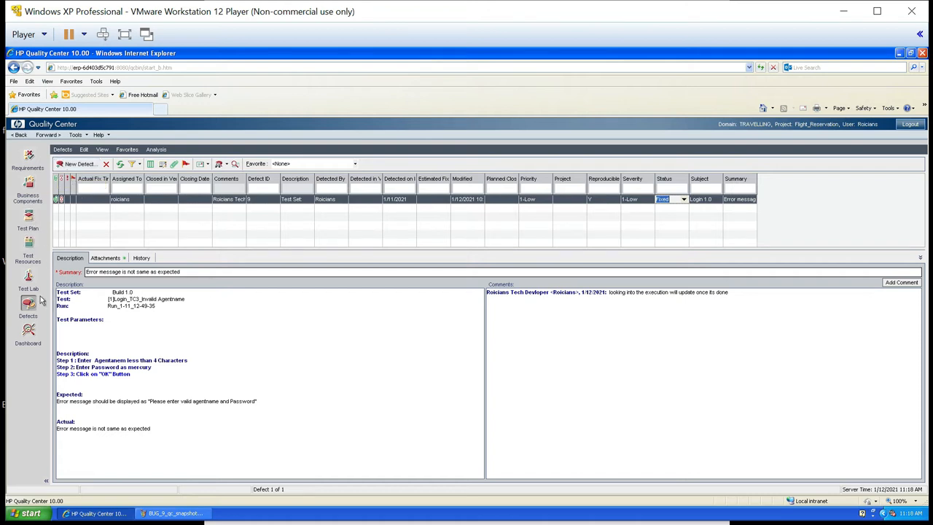
- Start a new defect with the summary "Password feild is accepting all cases"
{"action": "left_click", "coordinate": [80, 167]}
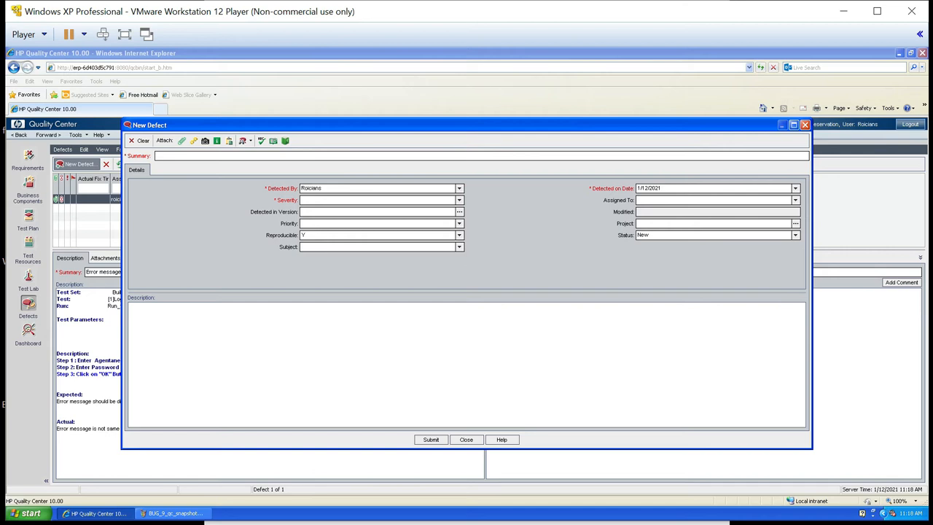
{"action": "left_click", "coordinate": [181, 155]}
{"action": "type", "text": "Password feild is accepting all cases"}
- Set the new defect's severity to 2-Medium, priority to 3-High and subject to Login 1.0, and fill in the assignee
{"action": "left_click", "coordinate": [459, 200]}
{"action": "left_click", "coordinate": [312, 216]}
{"action": "left_click", "coordinate": [460, 224]}
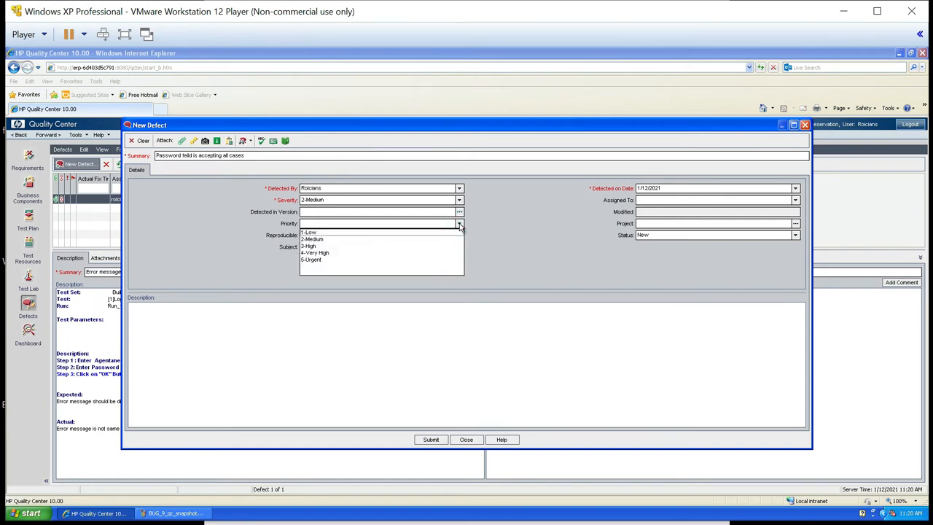
{"action": "left_click", "coordinate": [309, 247]}
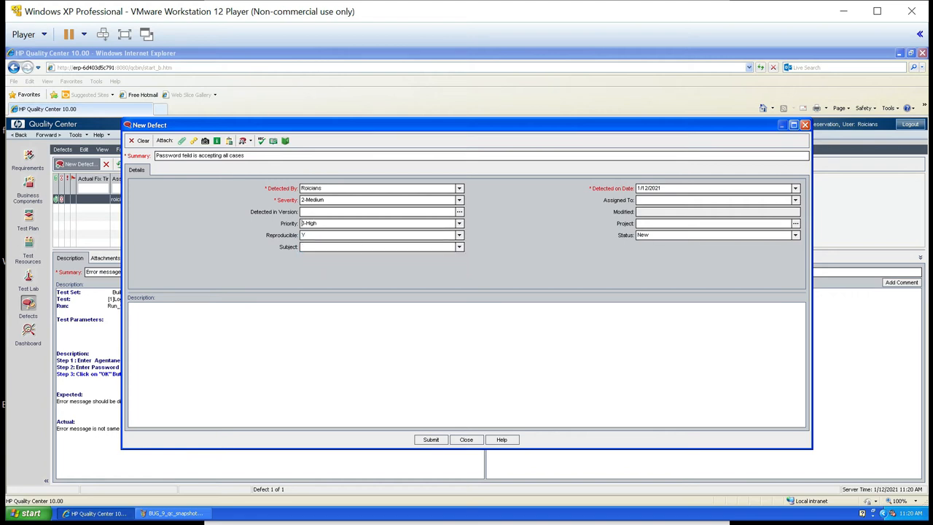
{"action": "left_click", "coordinate": [459, 248]}
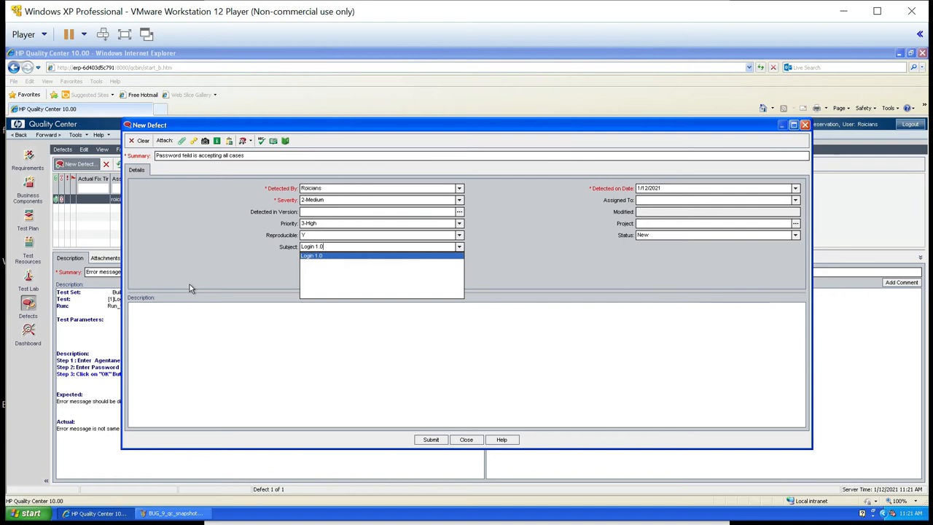
{"action": "left_click", "coordinate": [316, 258]}
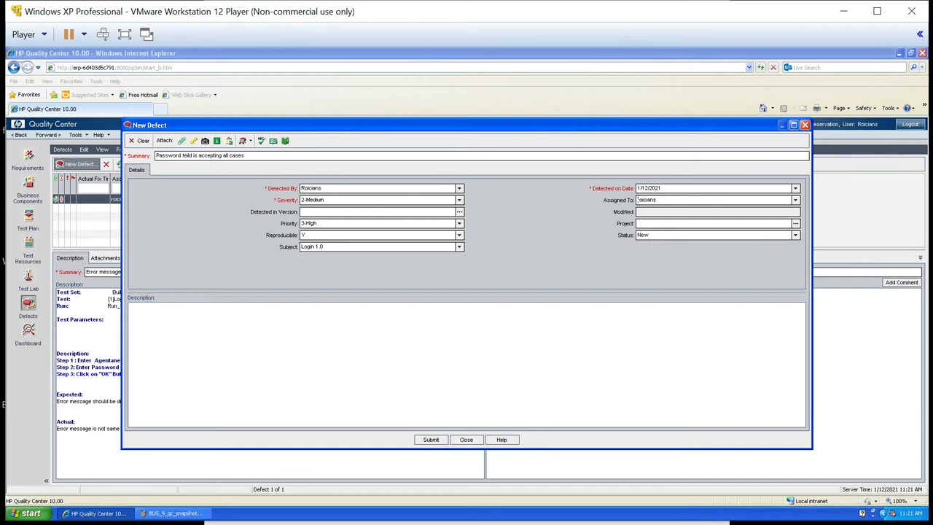
- Fill the description with the lines "Test Parameter", "description", "steps", "expected result" and "actual result"
{"action": "left_click", "coordinate": [155, 326]}
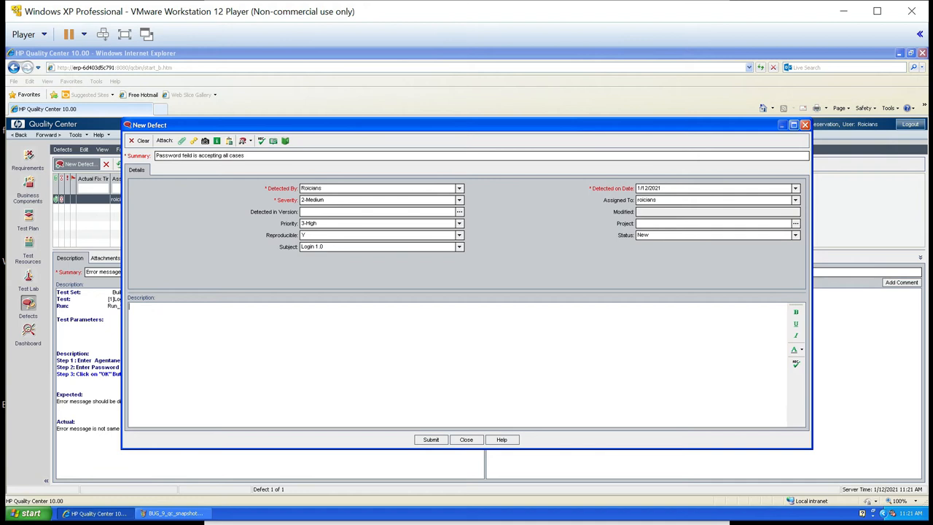
{"action": "type", "text": "Test Parameter"}
{"action": "key", "text": "Return"}
{"action": "type", "text": "s"}
{"action": "type", "text": "pected result "}
{"action": "type", "text": "a"}
{"action": "type", "text": "ctual result"}
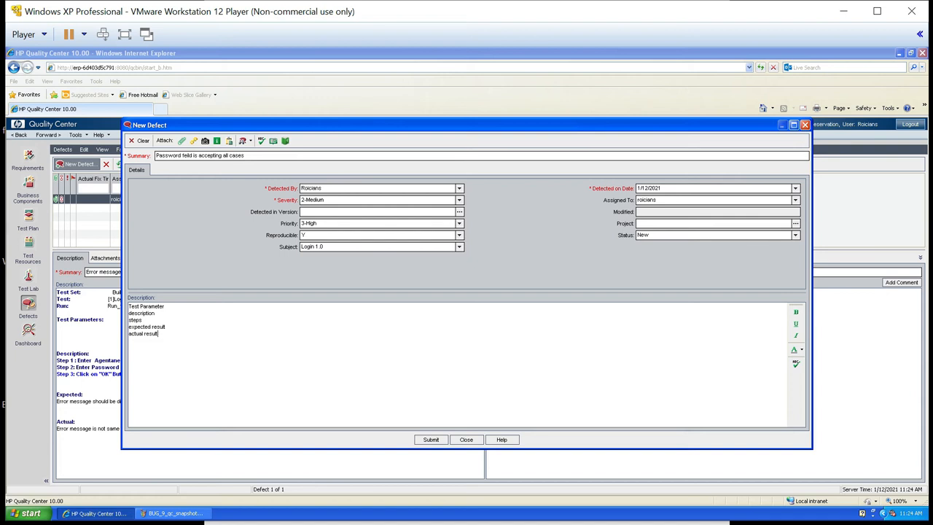
- Submit the new defect without a file attachment and close the New Defect form
{"action": "left_click", "coordinate": [182, 142]}
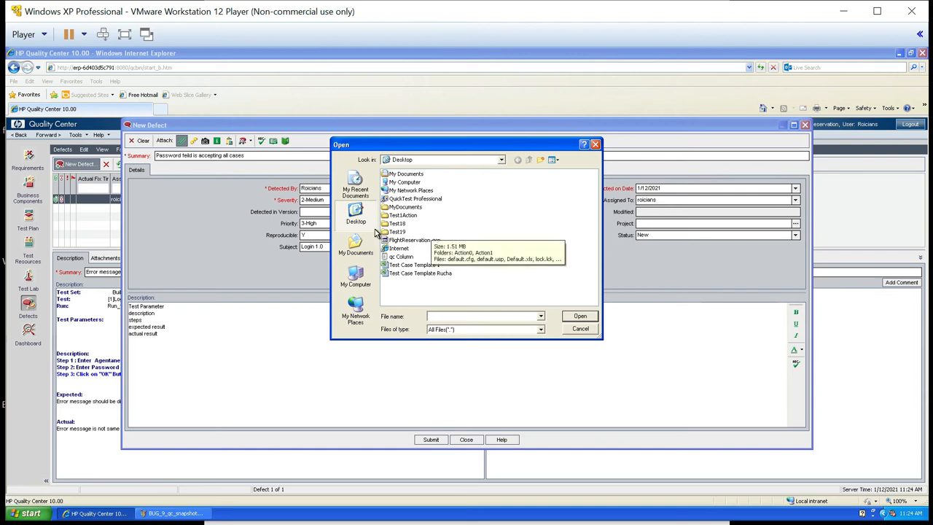
{"action": "left_click", "coordinate": [581, 329]}
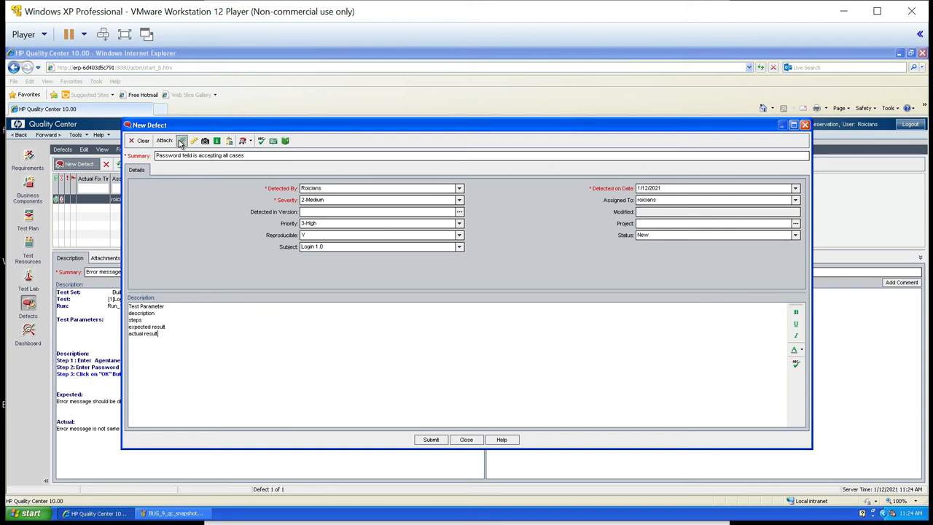
{"action": "left_click", "coordinate": [430, 439]}
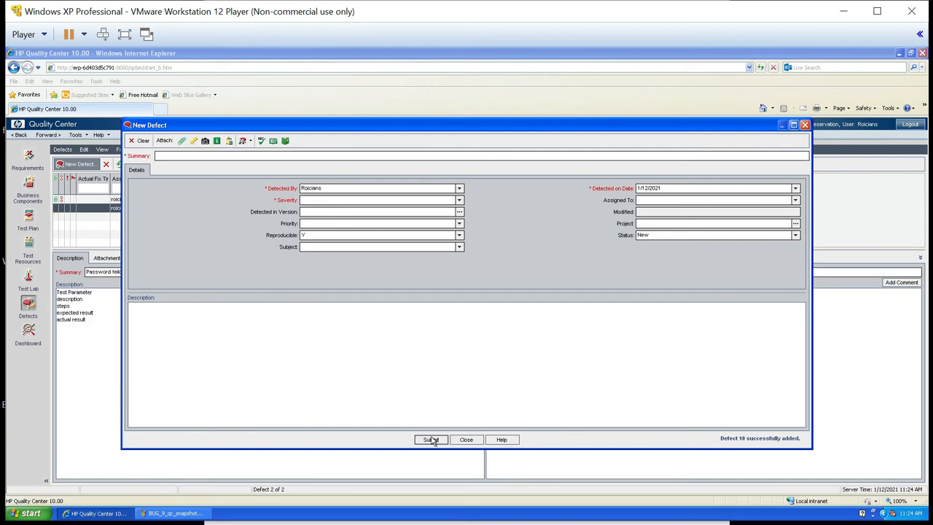
{"action": "left_click", "coordinate": [466, 439]}
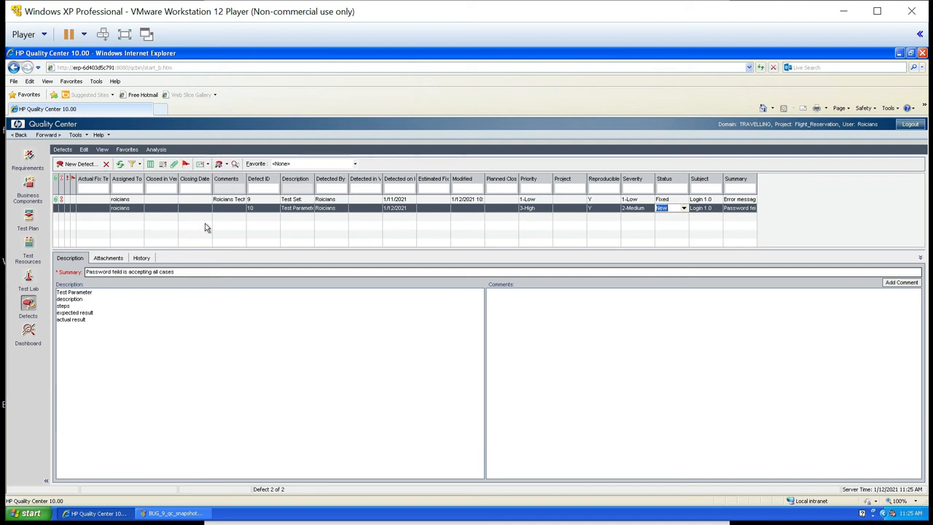
- Filter the defect list to show only defects with priority 3-High
{"action": "left_click", "coordinate": [139, 164]}
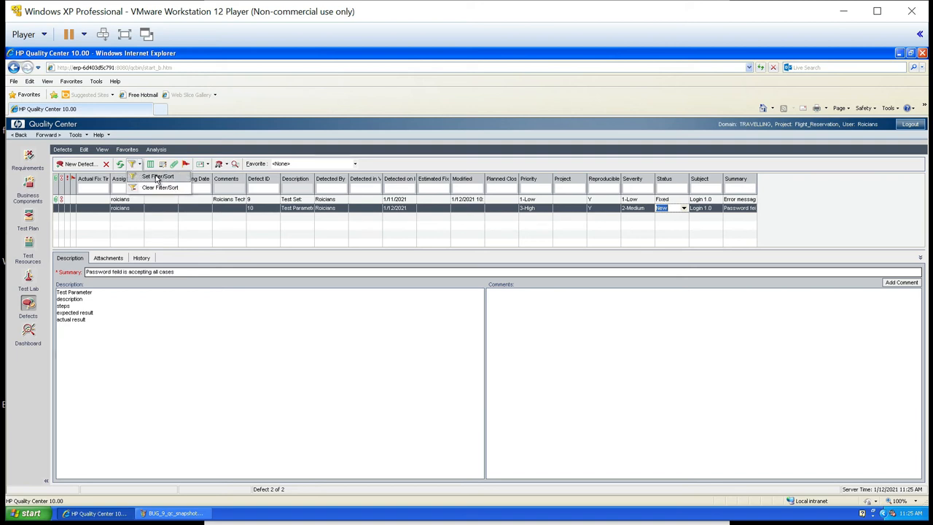
{"action": "left_click", "coordinate": [157, 177]}
{"action": "scroll", "coordinate": [452, 311], "scroll_direction": "down", "scroll_amount": 1}
{"action": "left_click", "coordinate": [465, 275]}
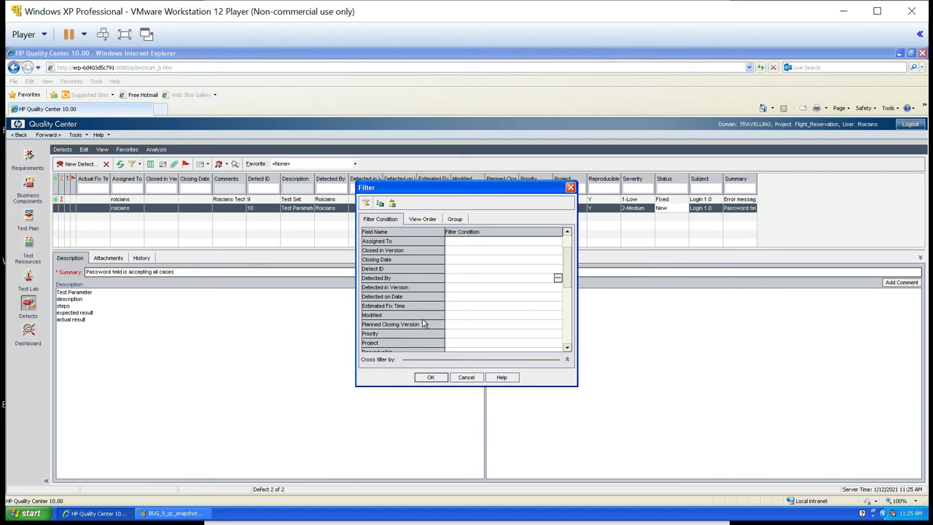
{"action": "left_click", "coordinate": [381, 334]}
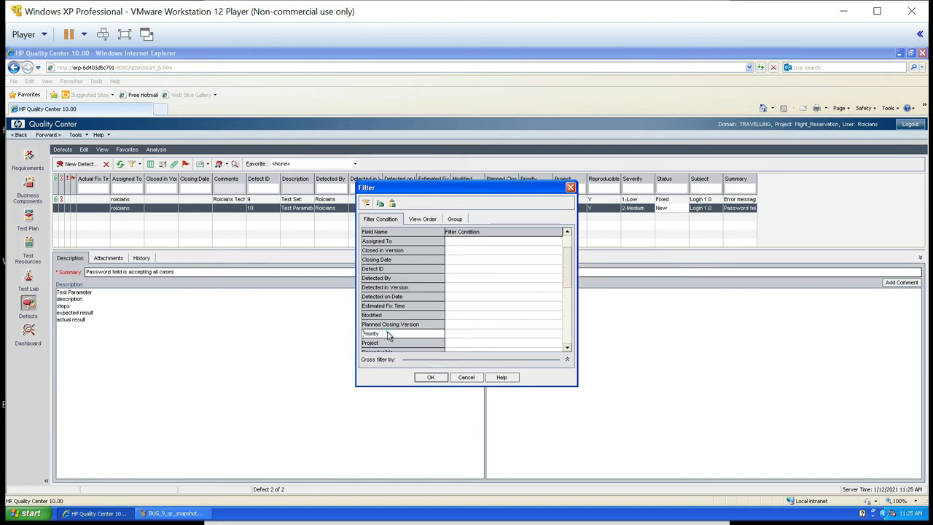
{"action": "left_click", "coordinate": [558, 333]}
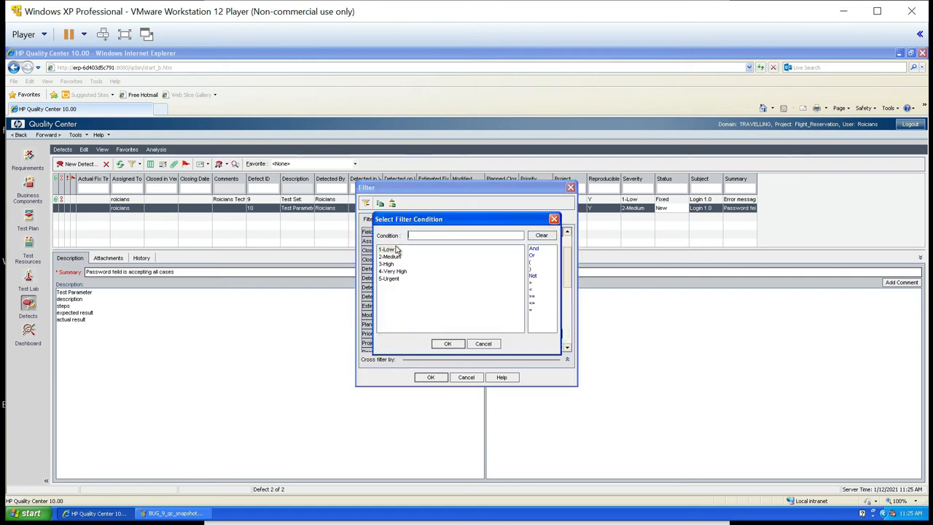
{"action": "left_click", "coordinate": [386, 265]}
{"action": "double_click", "coordinate": [385, 265]}
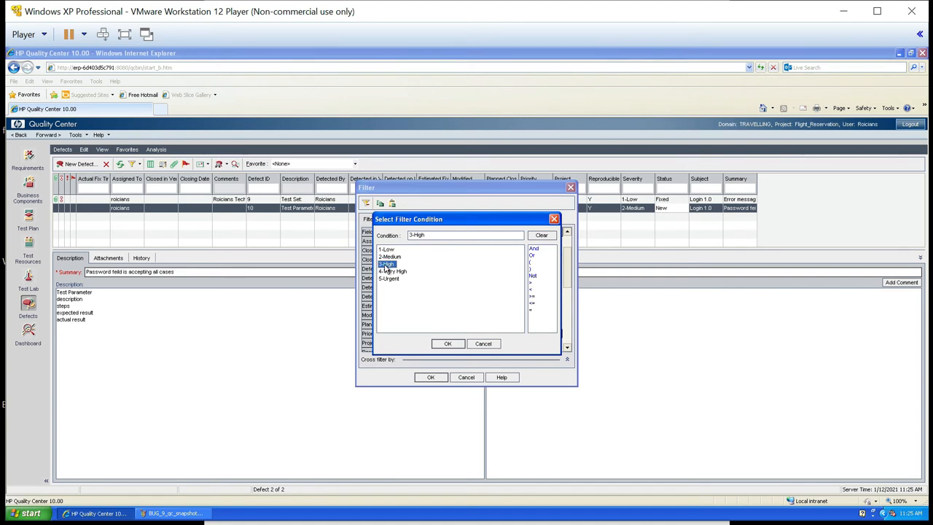
{"action": "left_click", "coordinate": [447, 344]}
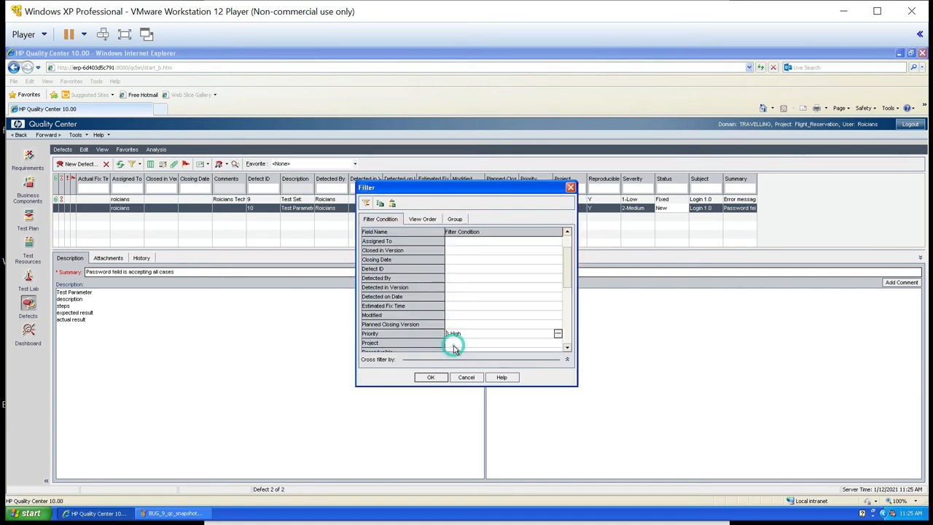
{"action": "left_click", "coordinate": [431, 377]}
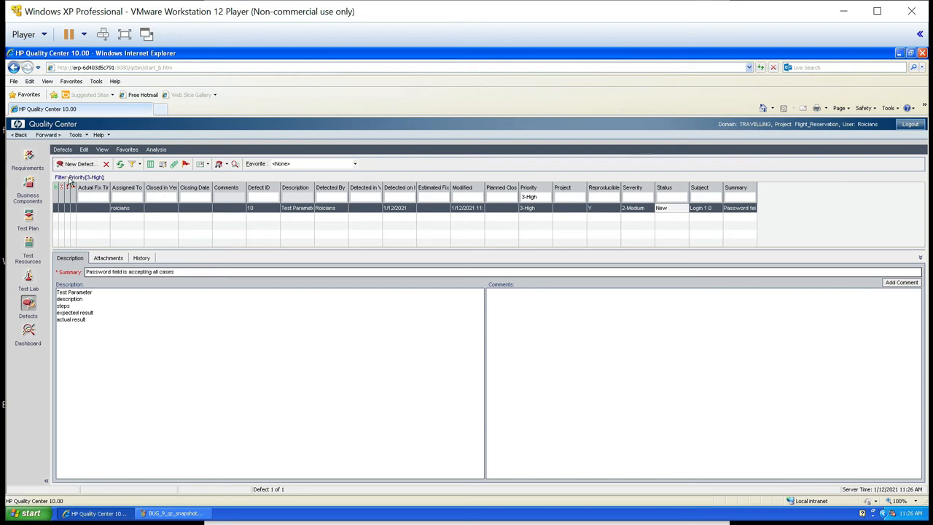
- Clear the current filter and sort from the defect list
{"action": "left_click", "coordinate": [140, 165]}
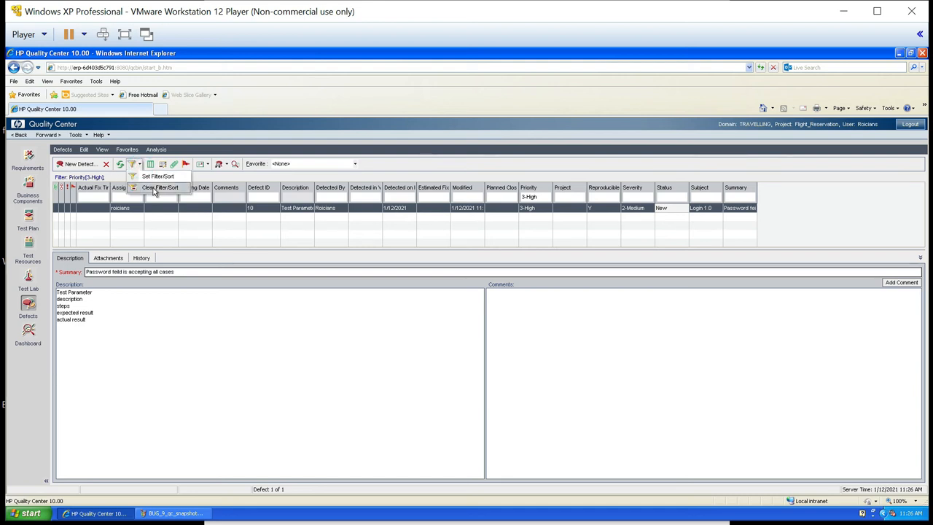
{"action": "left_click", "coordinate": [154, 187]}
{"action": "left_click", "coordinate": [450, 305]}
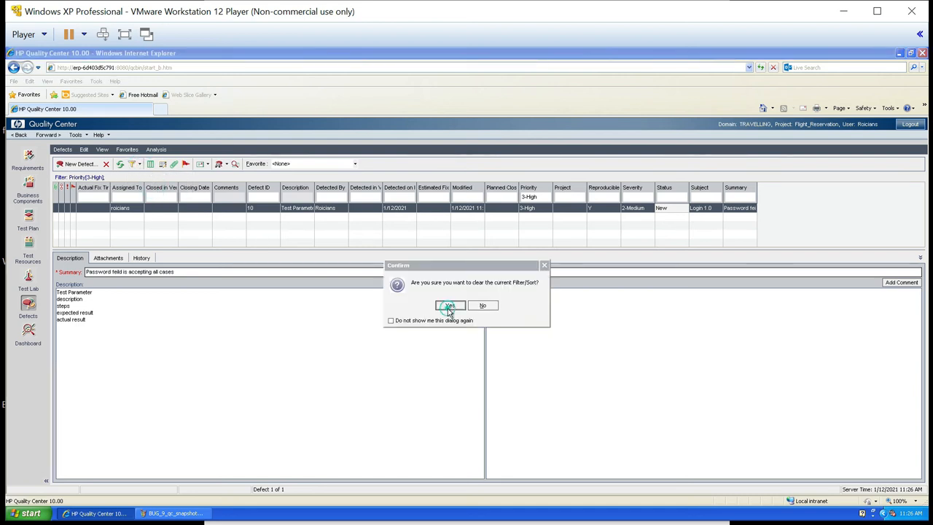
- Review the fields available as defect filter conditions and leave the filter settings without applying any
{"action": "left_click", "coordinate": [140, 165]}
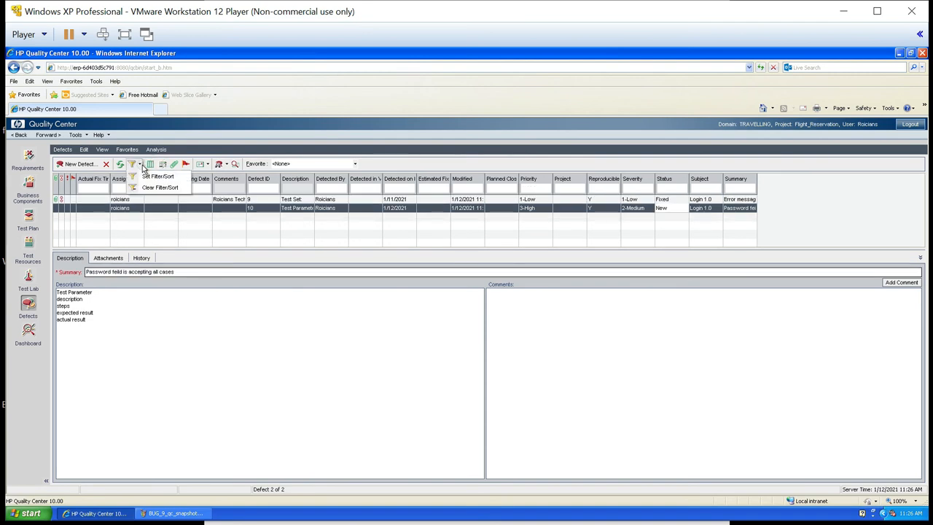
{"action": "left_click", "coordinate": [146, 180]}
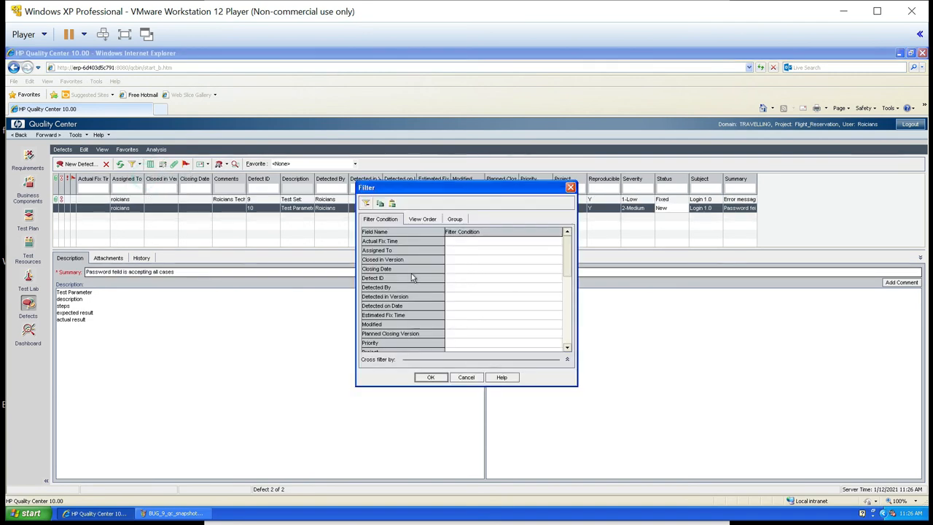
{"action": "left_click", "coordinate": [568, 349]}
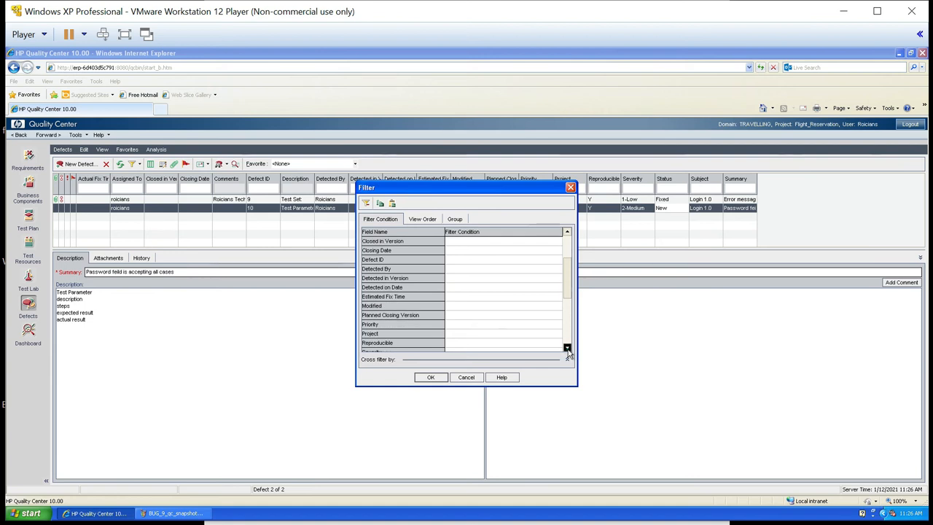
{"action": "left_click", "coordinate": [568, 350]}
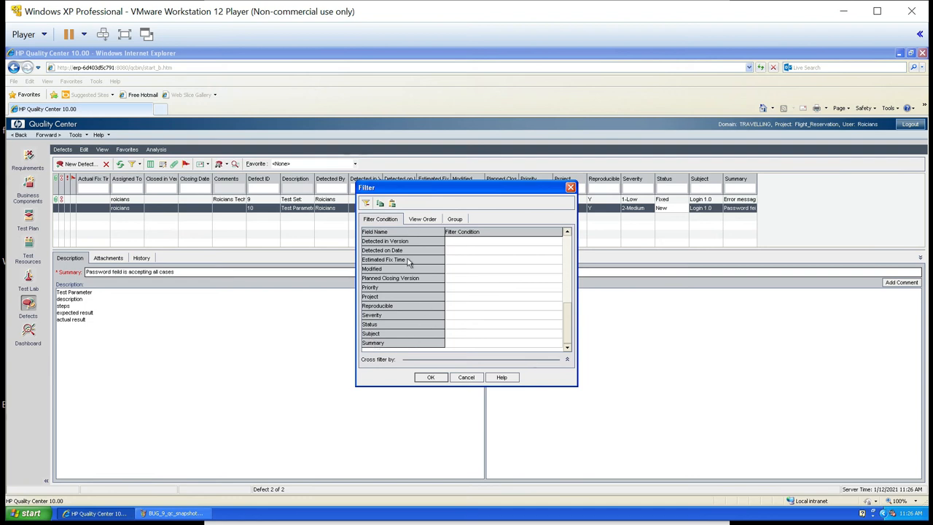
{"action": "left_click", "coordinate": [461, 378]}
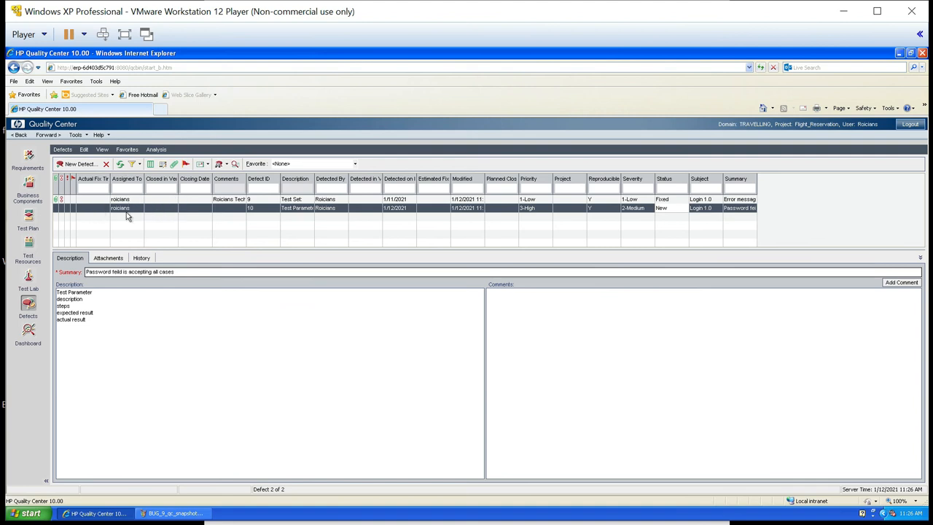
- View the full details of the "Password feild is accepting all cases" defect and close them
{"action": "left_click", "coordinate": [163, 167]}
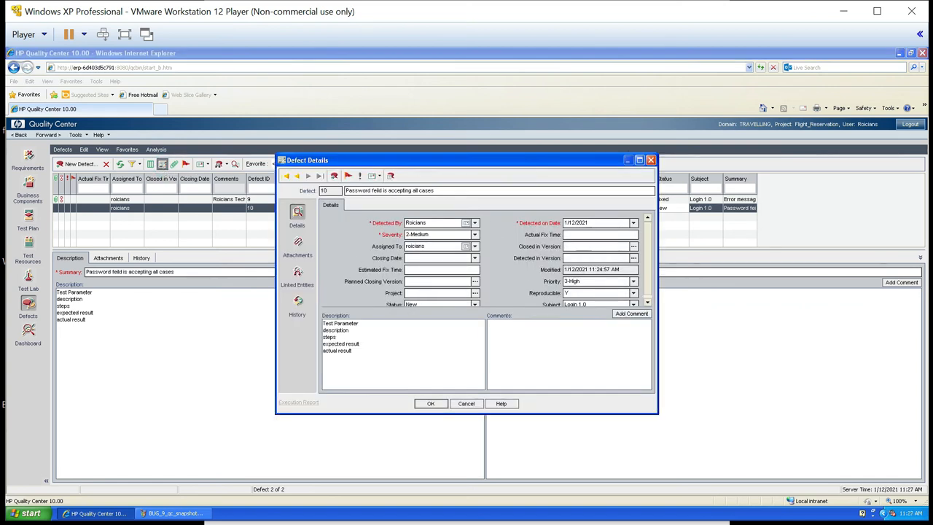
{"action": "left_click", "coordinate": [651, 160]}
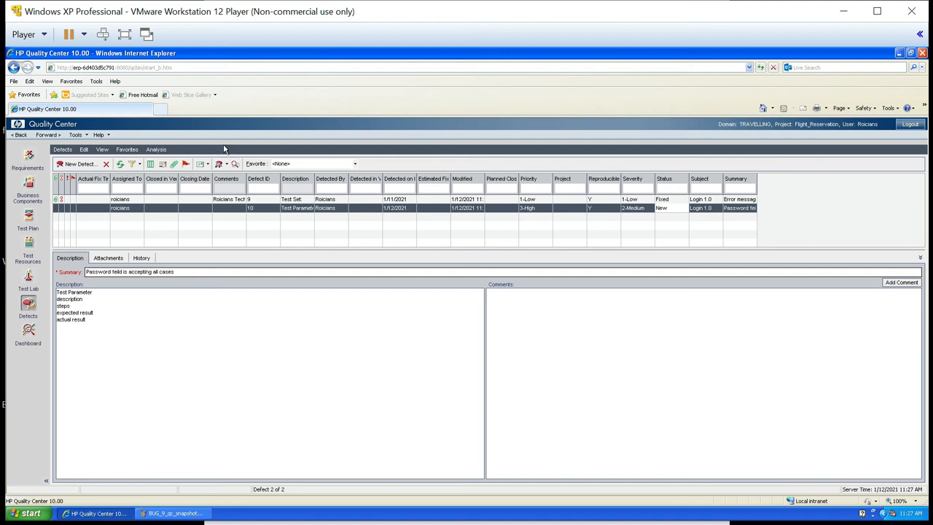
- Flag the password defect for follow-up by 2/10/2021 with the description "follow up with develope"
{"action": "left_click", "coordinate": [187, 166]}
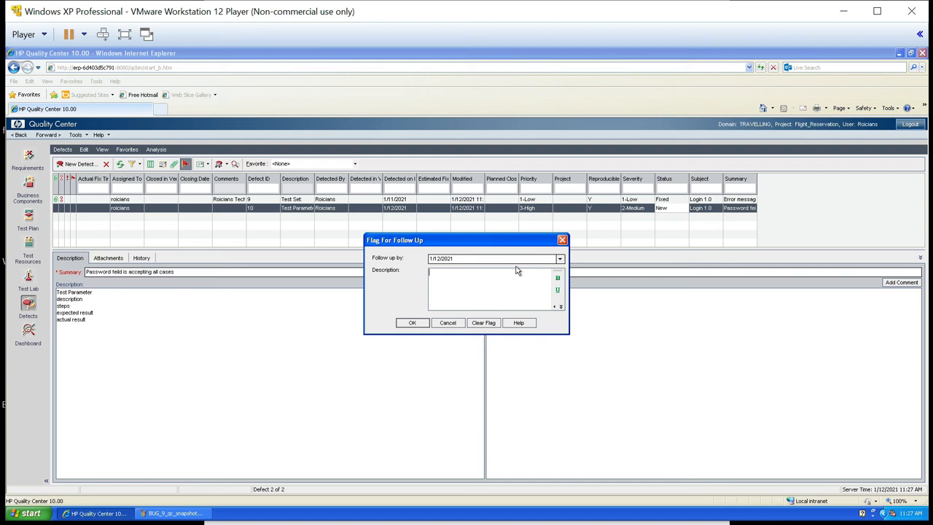
{"action": "left_click", "coordinate": [561, 261]}
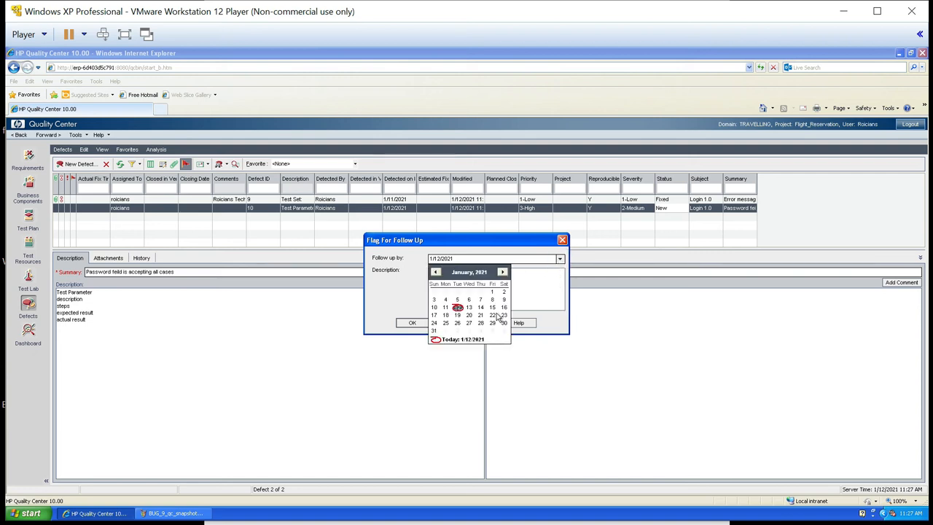
{"action": "left_click", "coordinate": [503, 273]}
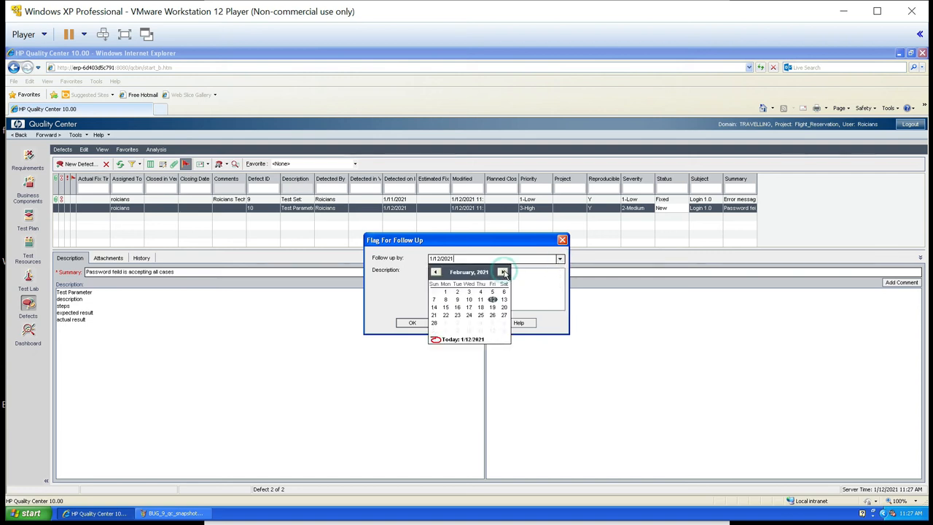
{"action": "left_click", "coordinate": [470, 302]}
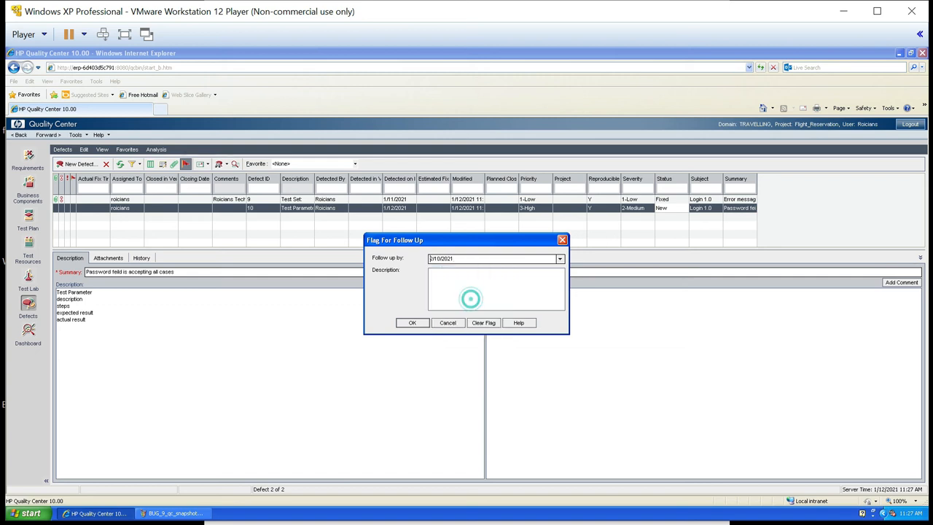
{"action": "left_click", "coordinate": [450, 293]}
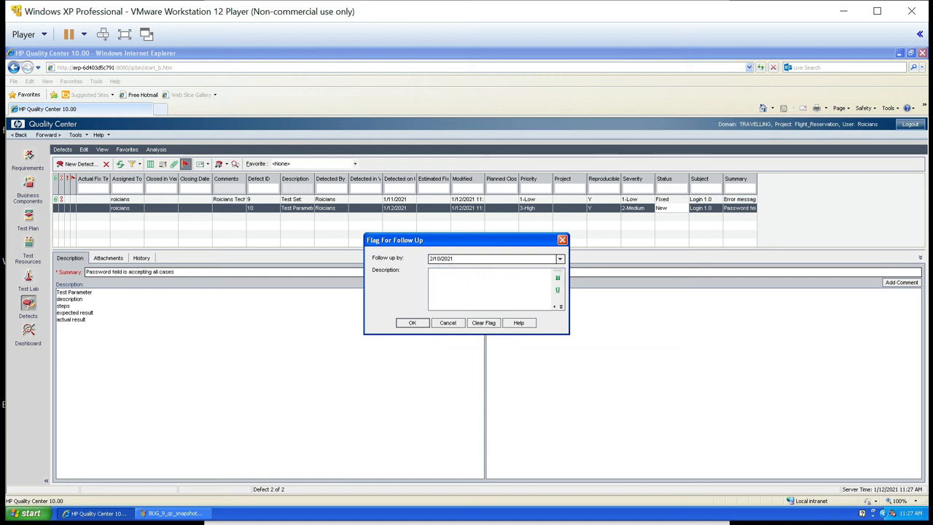
{"action": "type", "text": "follow up with develope"}
{"action": "left_click", "coordinate": [422, 324]}
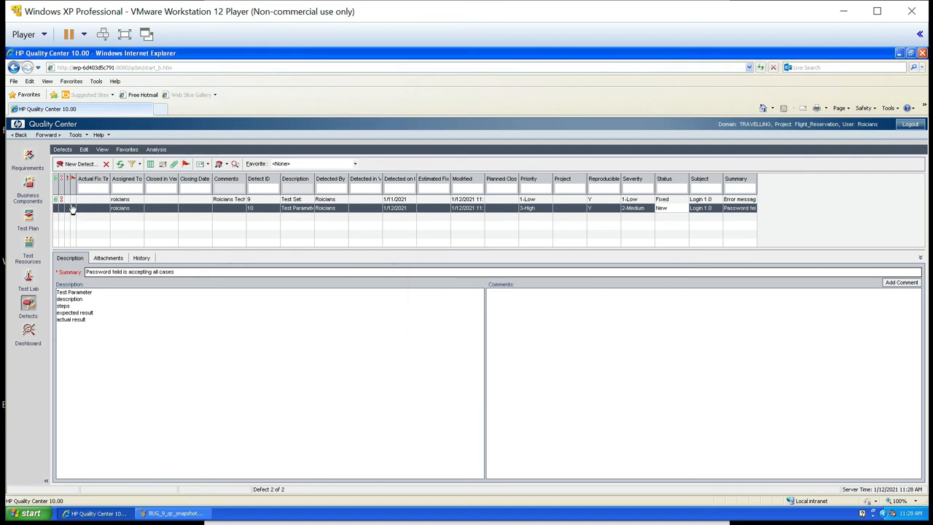
- Select the "Error message is not same as expected" defect and review its e-mail form and sending options without sending anything
{"action": "key", "text": "Up"}
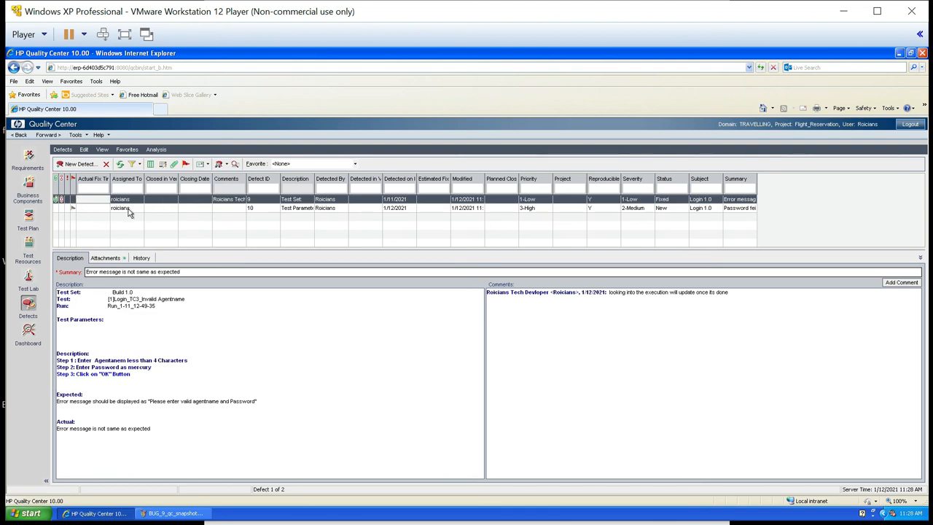
{"action": "left_click", "coordinate": [201, 165]}
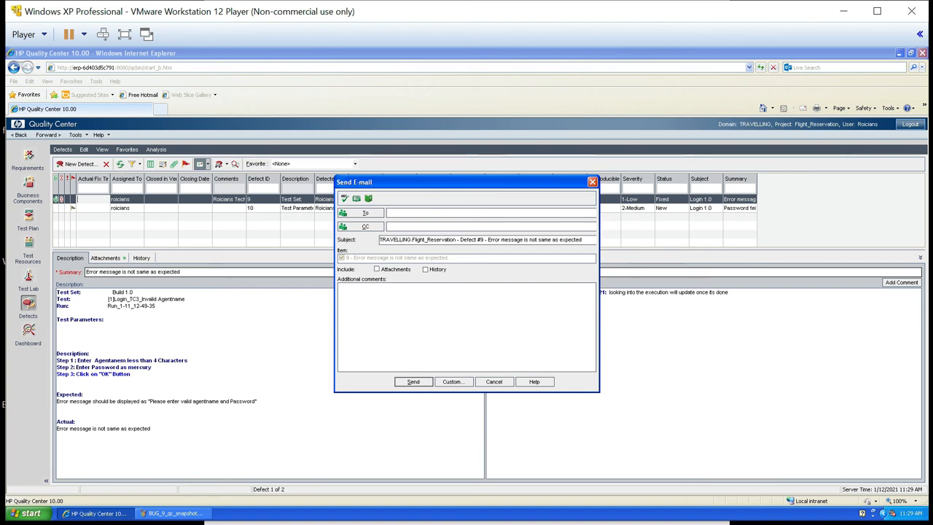
{"action": "left_click", "coordinate": [592, 181]}
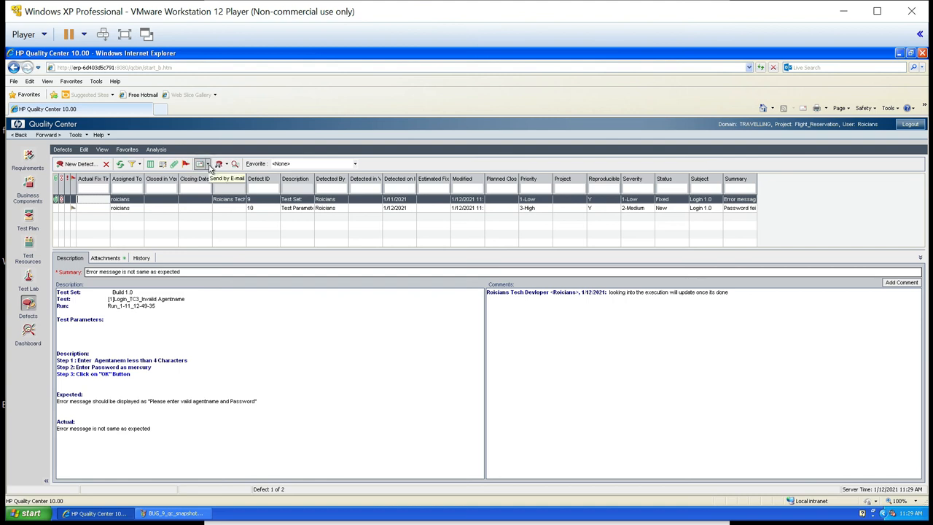
{"action": "left_click", "coordinate": [208, 166]}
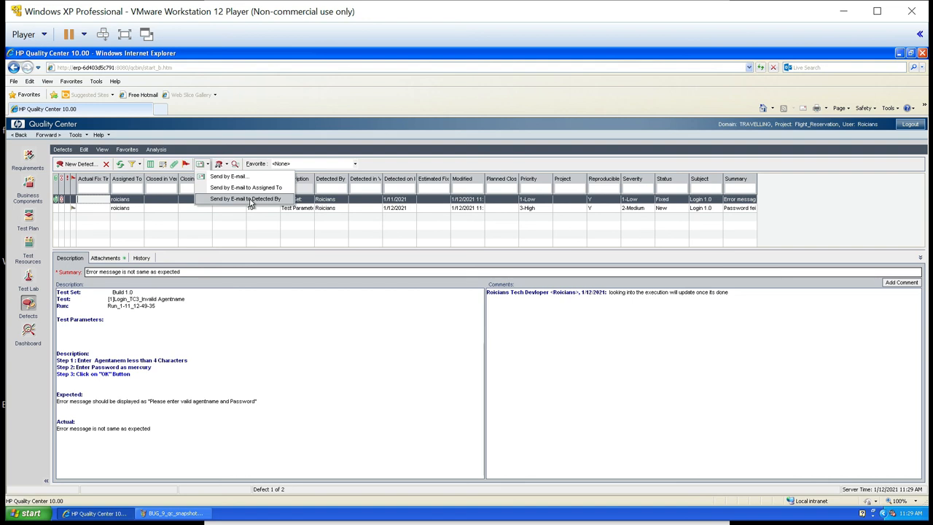
{"action": "left_click", "coordinate": [241, 176]}
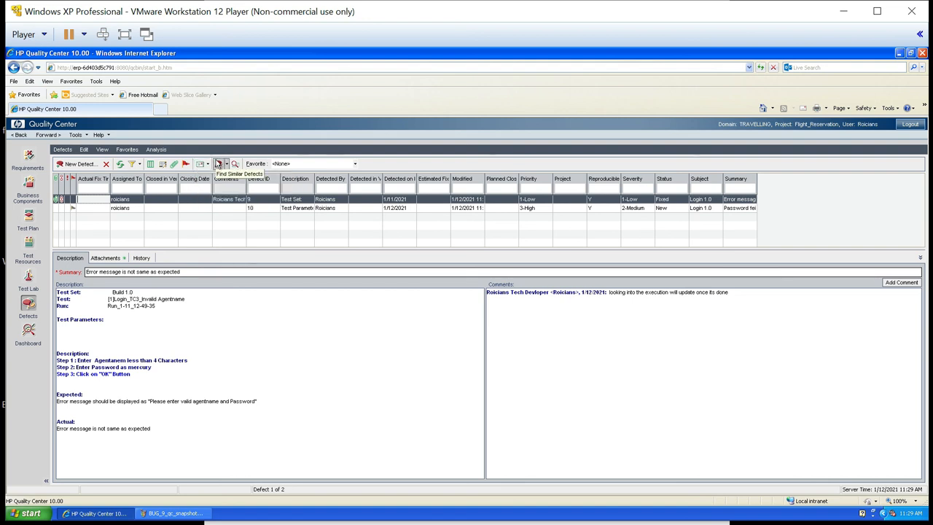
- Search for defects similar to the selected error message defect and dismiss the result
{"action": "left_click", "coordinate": [220, 165]}
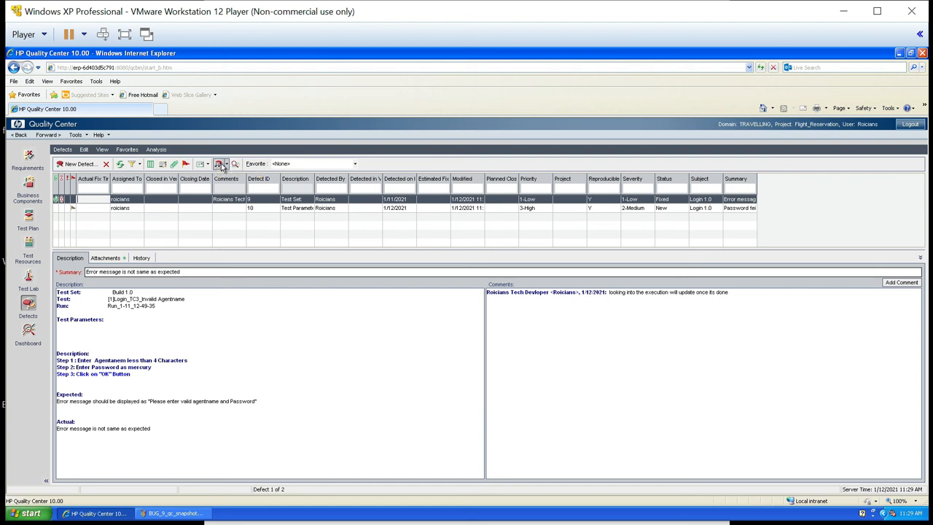
{"action": "left_click", "coordinate": [222, 165]}
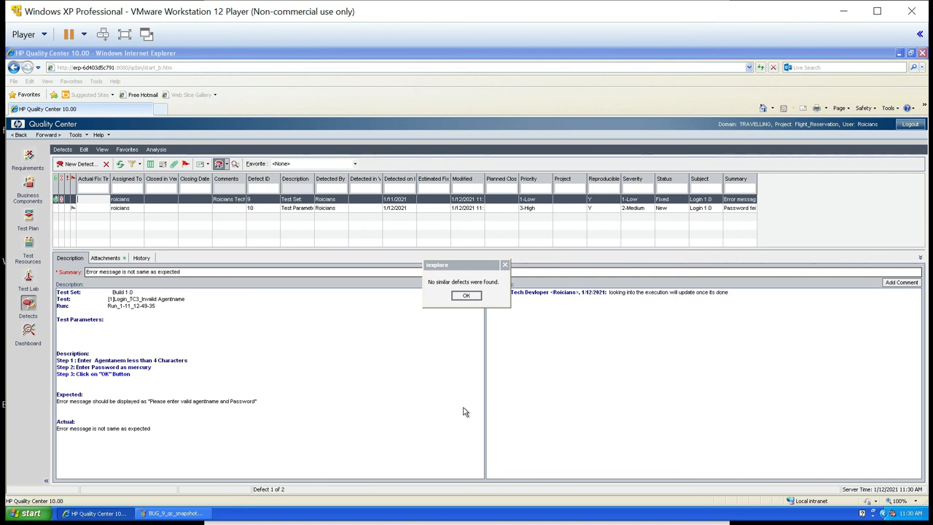
{"action": "key", "text": "Return"}
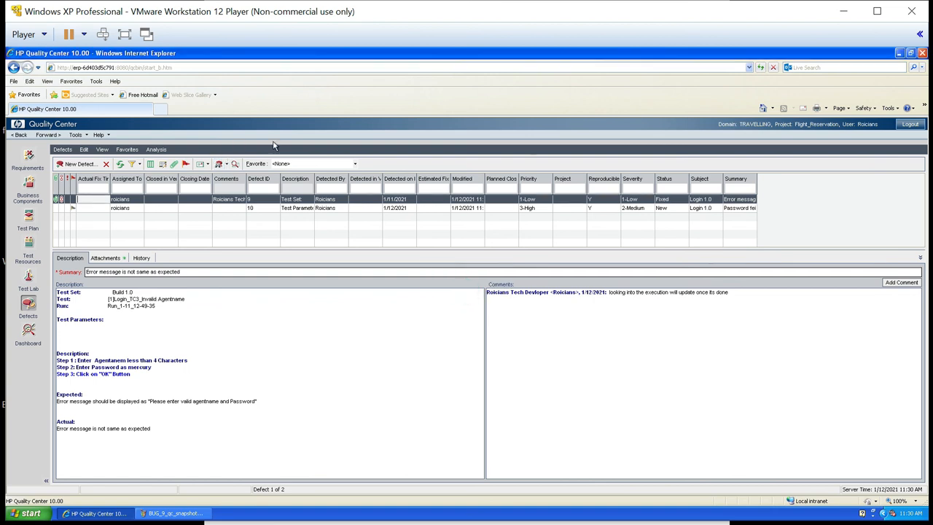
- Open the text search for defects
{"action": "left_click", "coordinate": [234, 163]}
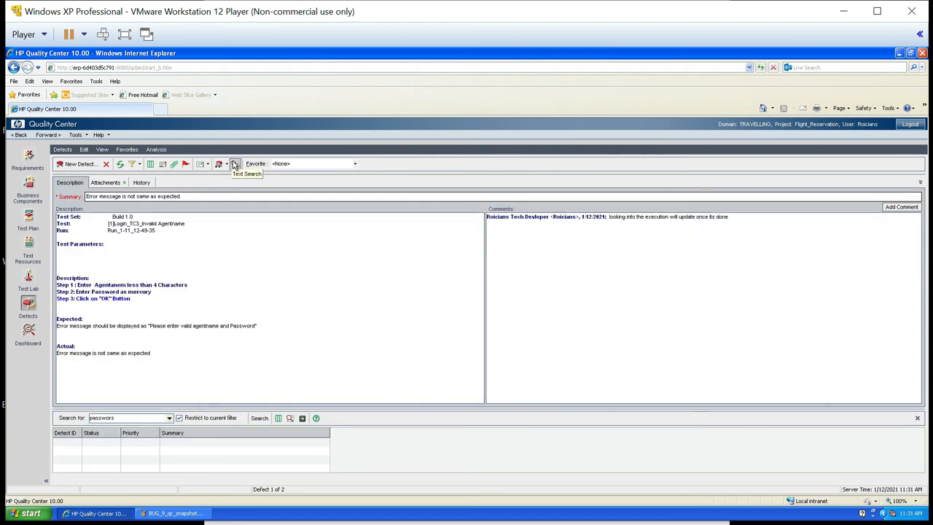